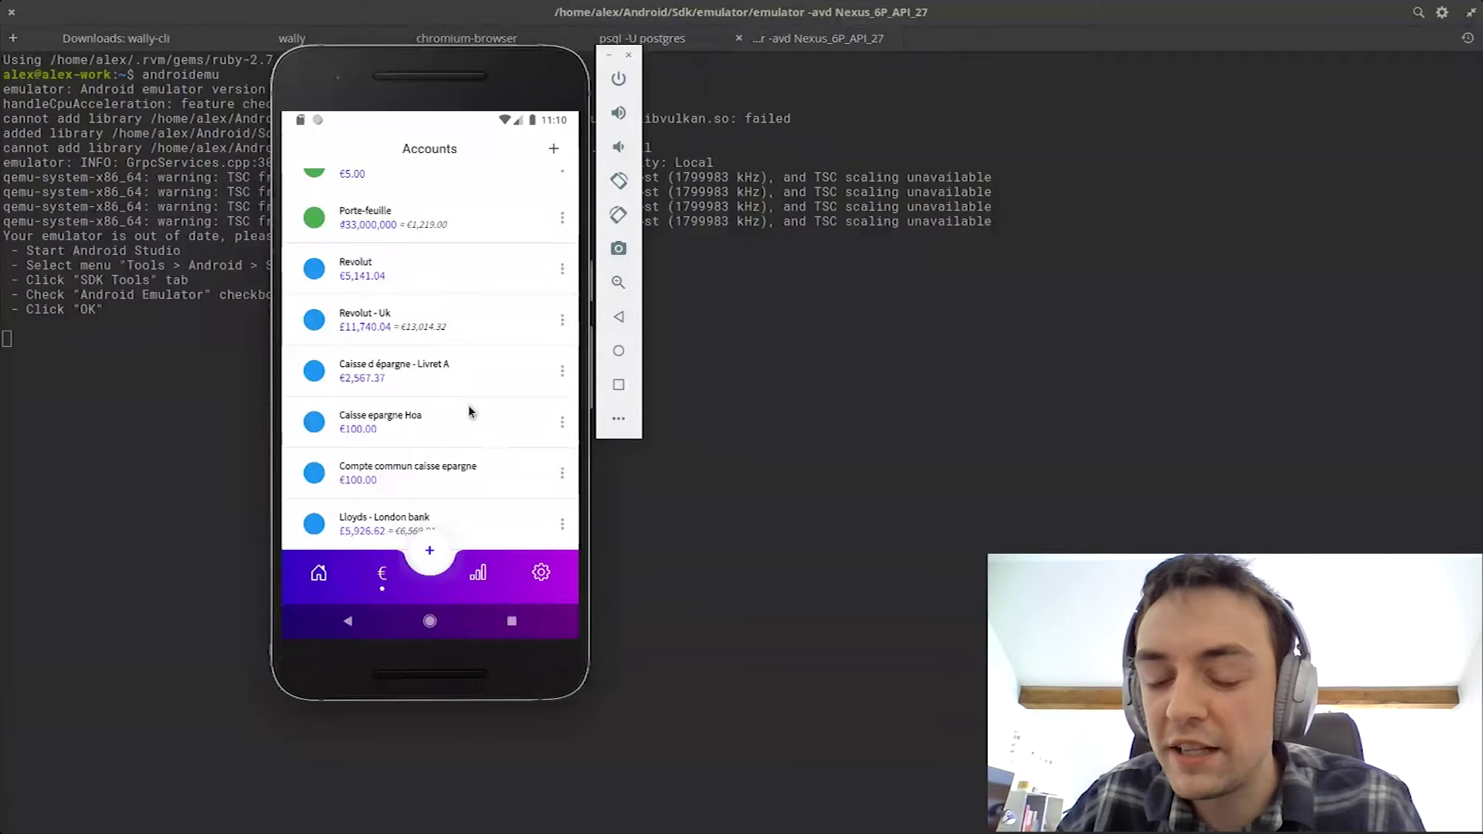
# Open the add-expense form, dismiss it unsaved, and return to the top of the accounts list
pyautogui.click(426, 557)
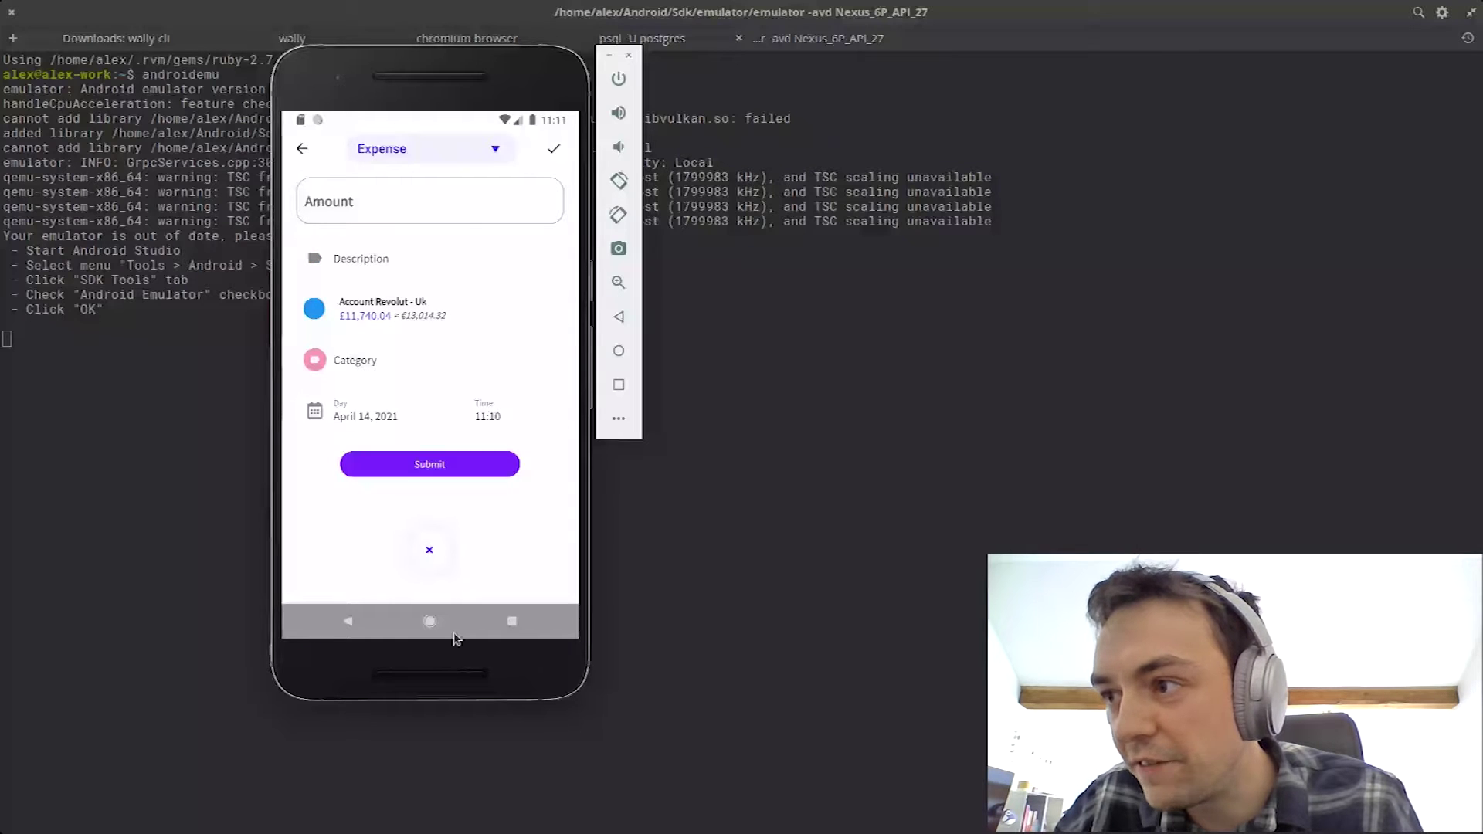
pyautogui.click(348, 623)
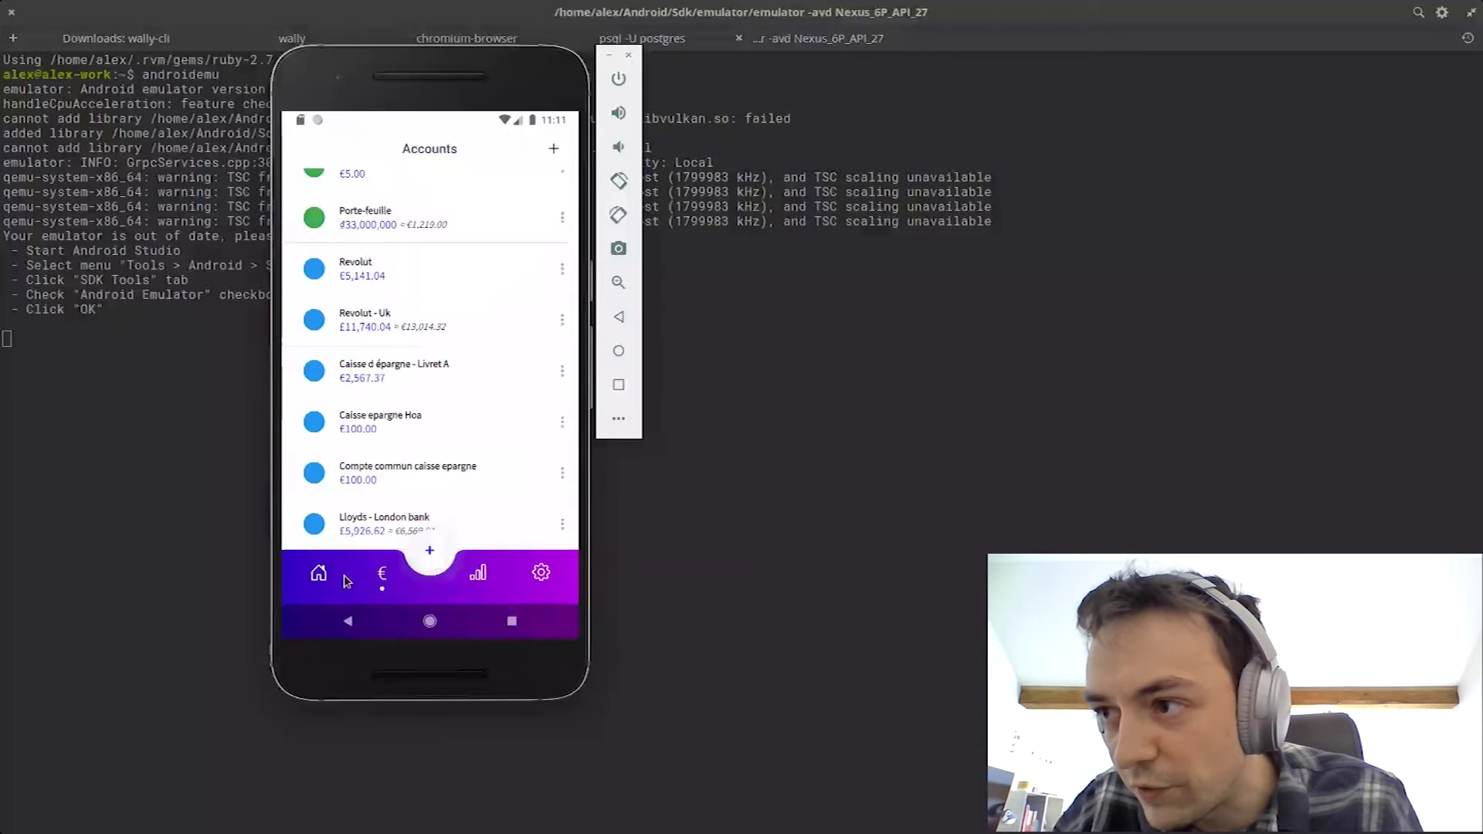
pyautogui.click(382, 576)
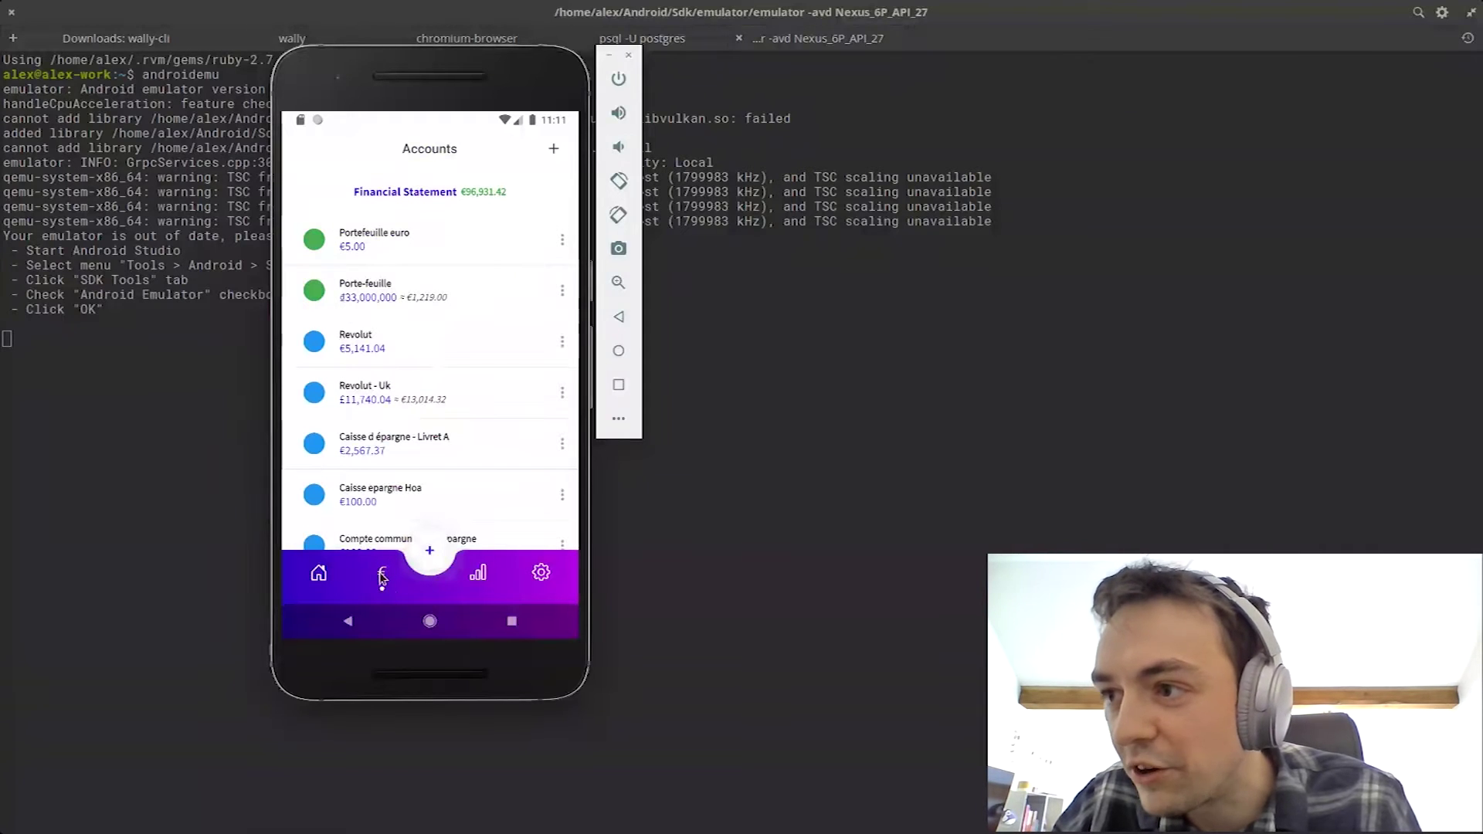
# Go to the dashboard and open the Expense VS Income statistics screen
pyautogui.click(319, 573)
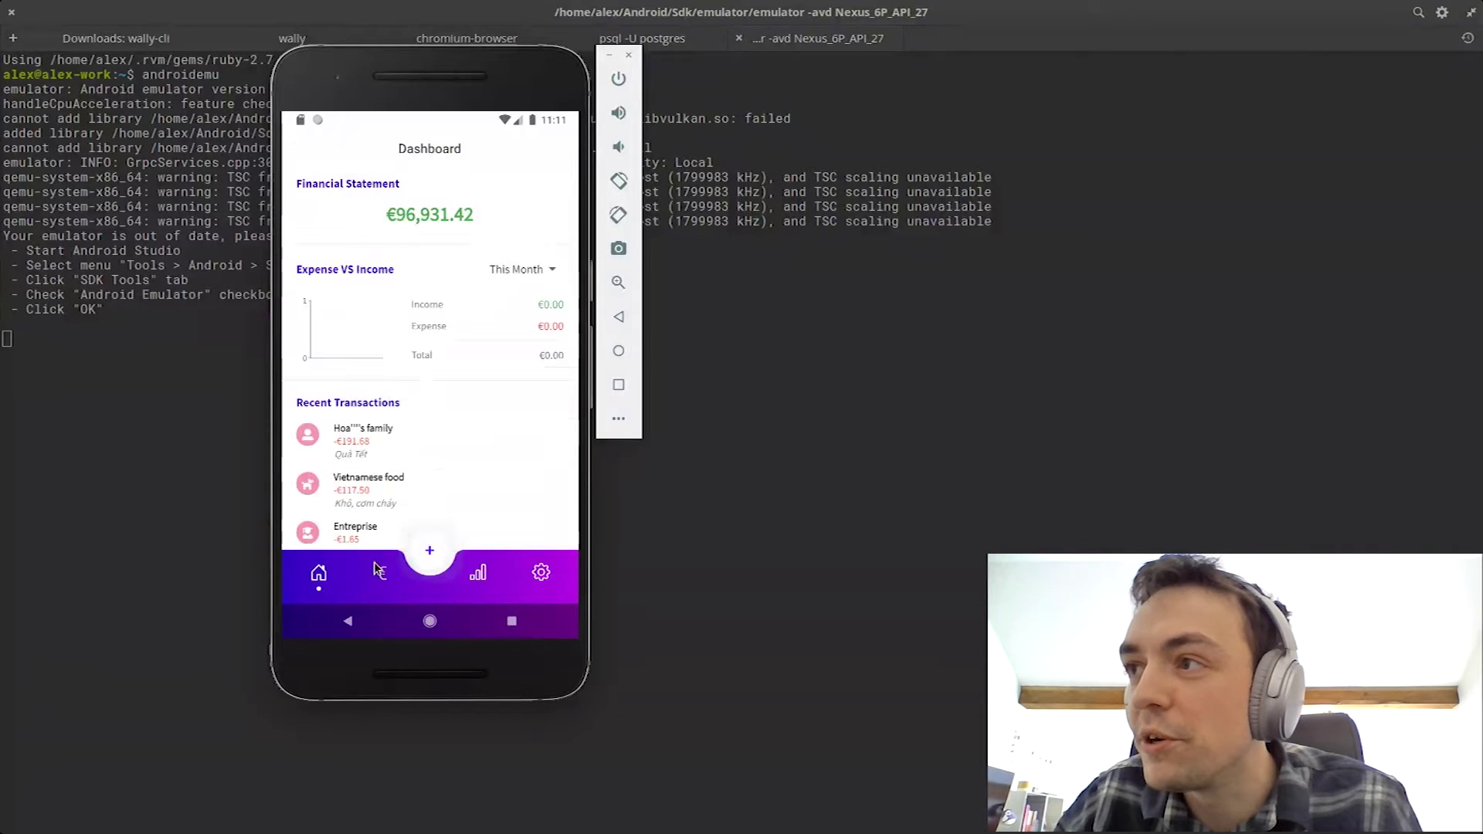
pyautogui.click(448, 308)
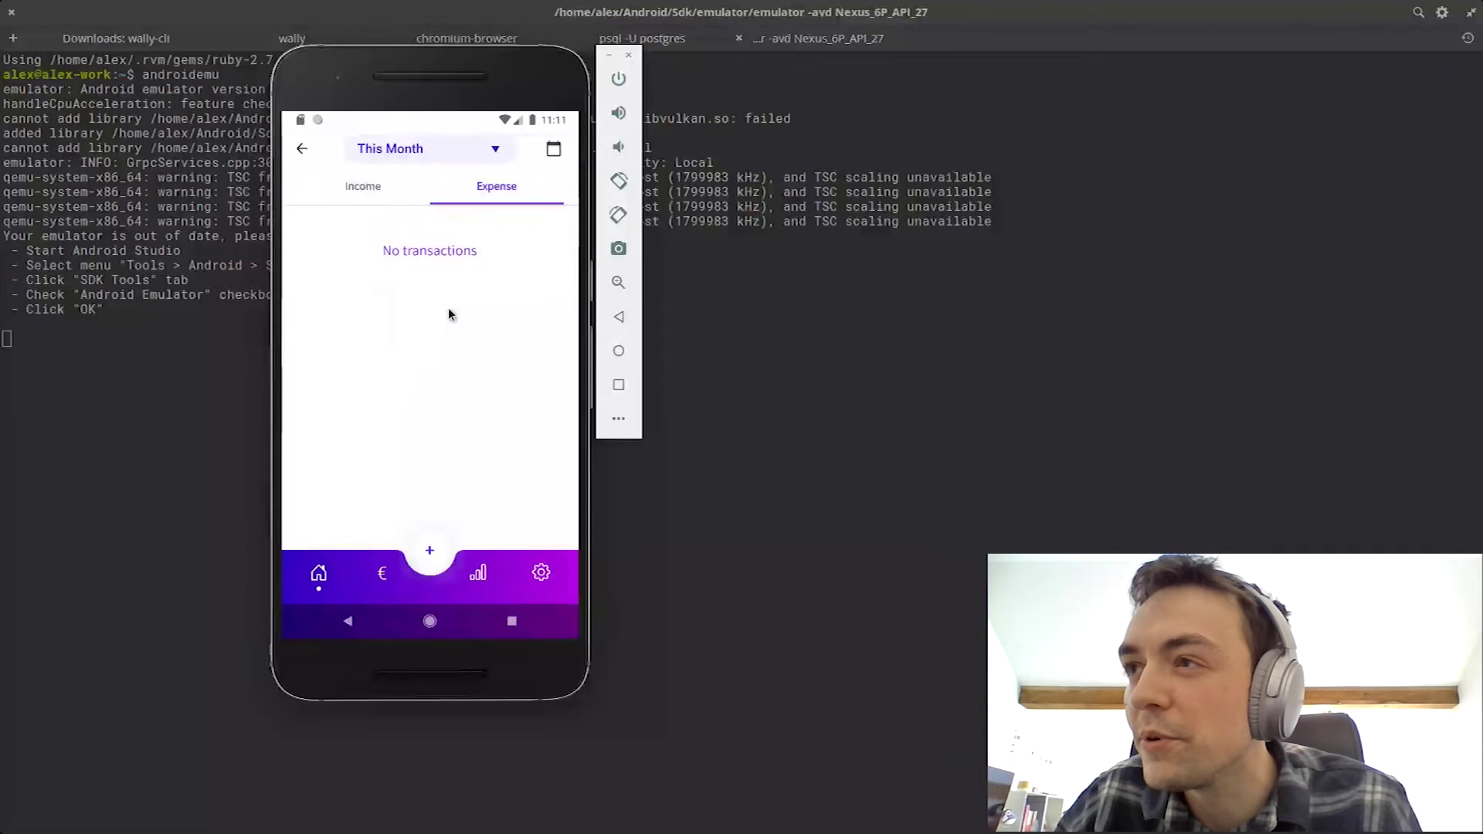
pyautogui.click(449, 307)
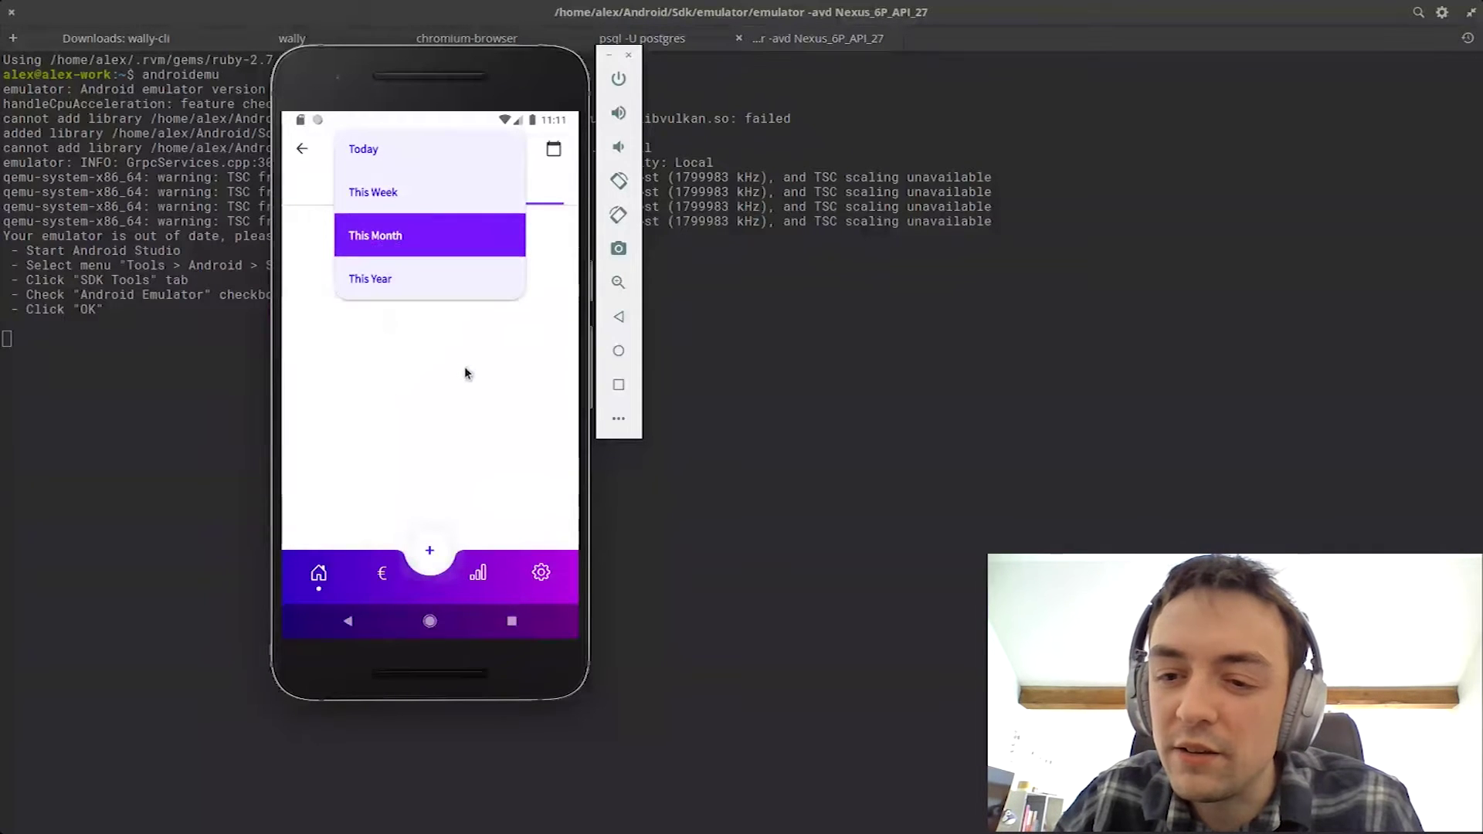
pyautogui.click(465, 366)
# Show This Year's expense totals, then set the period back to This Month
pyautogui.click(481, 149)
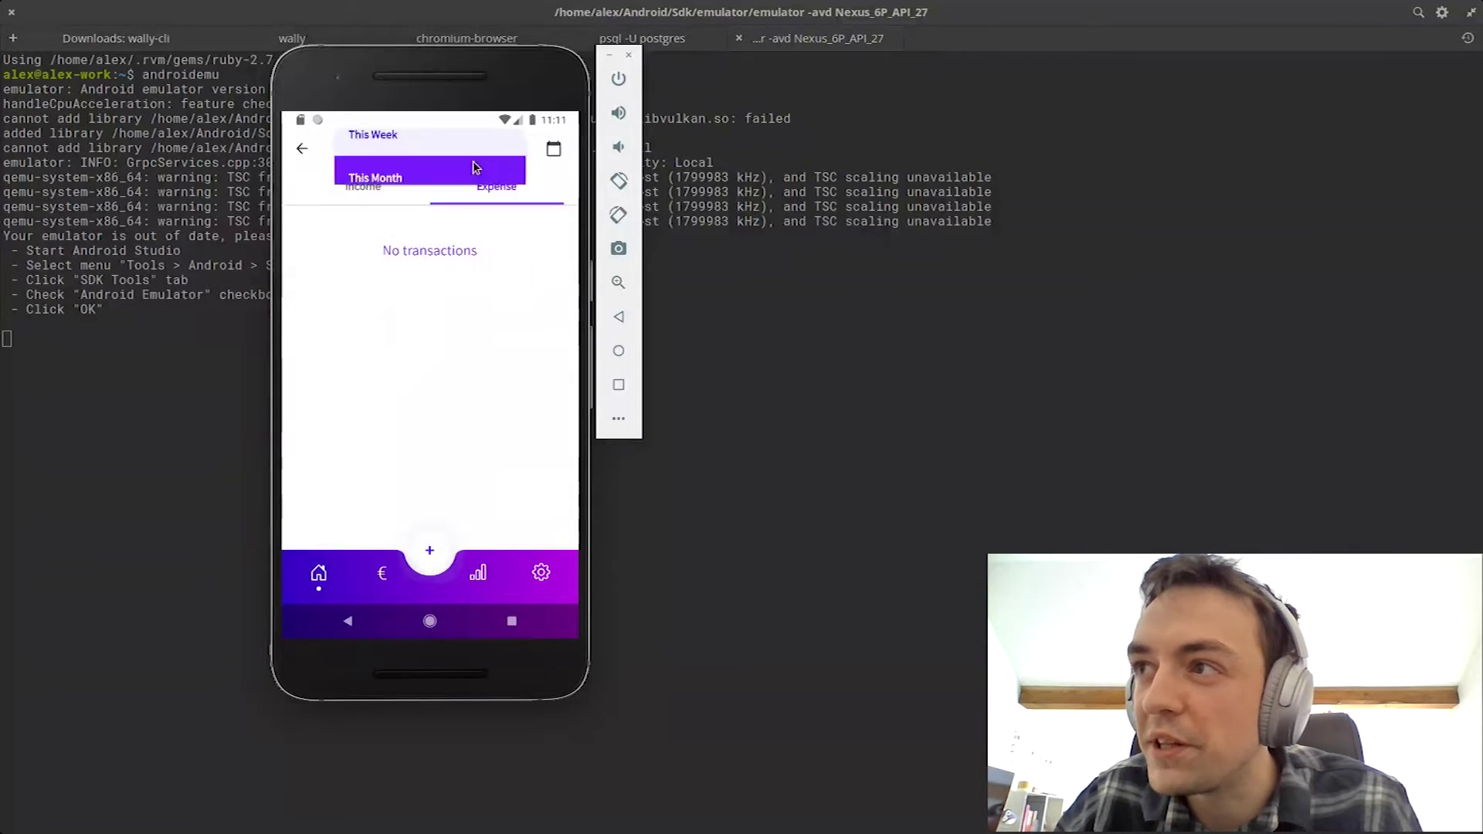
pyautogui.click(453, 291)
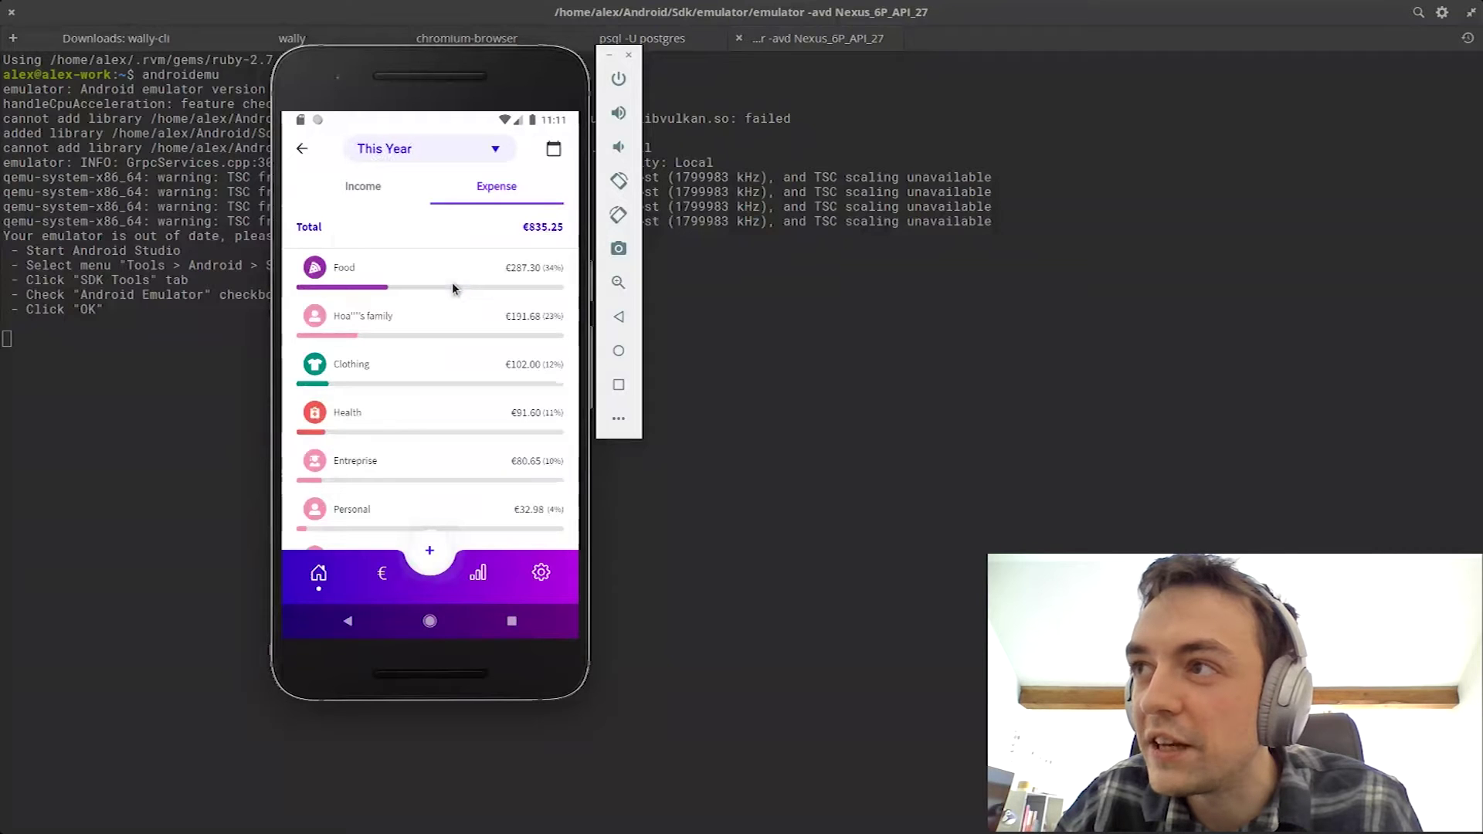
pyautogui.click(419, 149)
pyautogui.click(423, 238)
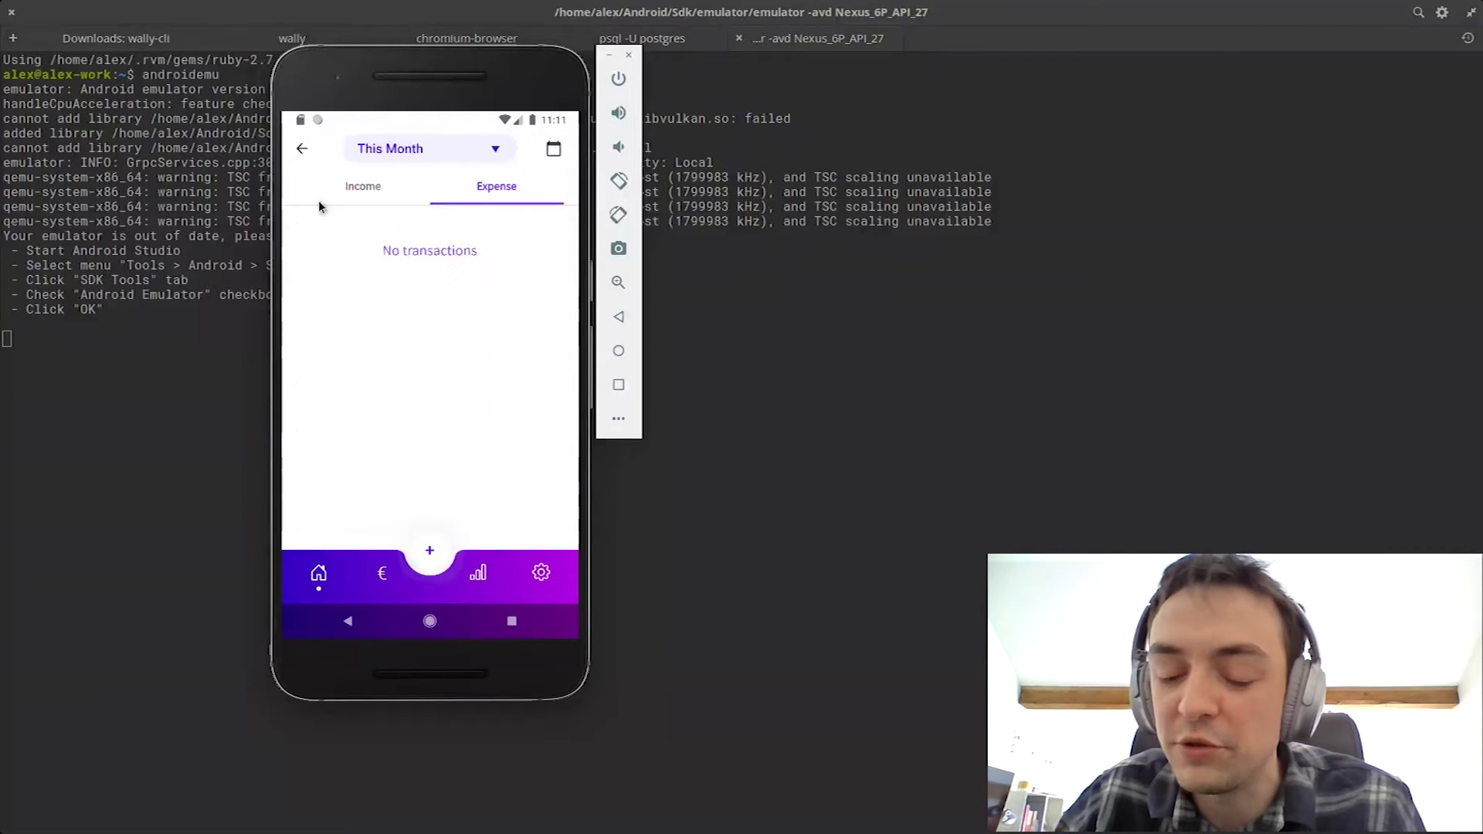